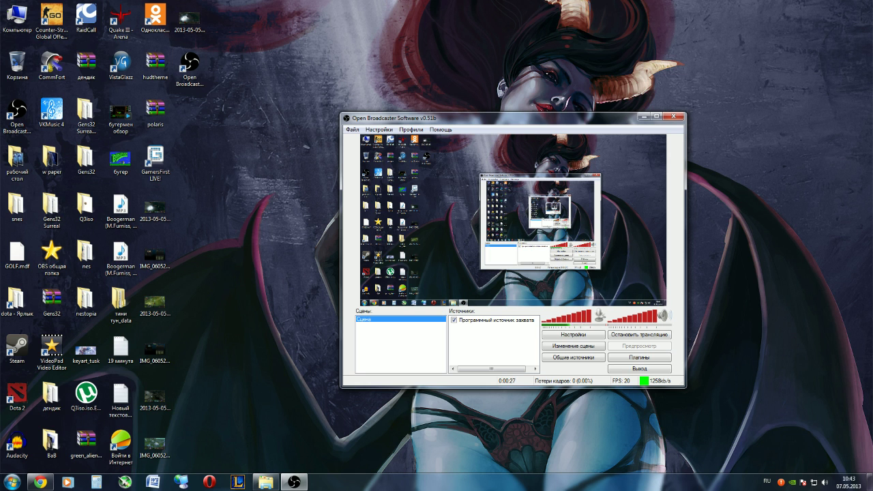
left_click(642, 116)
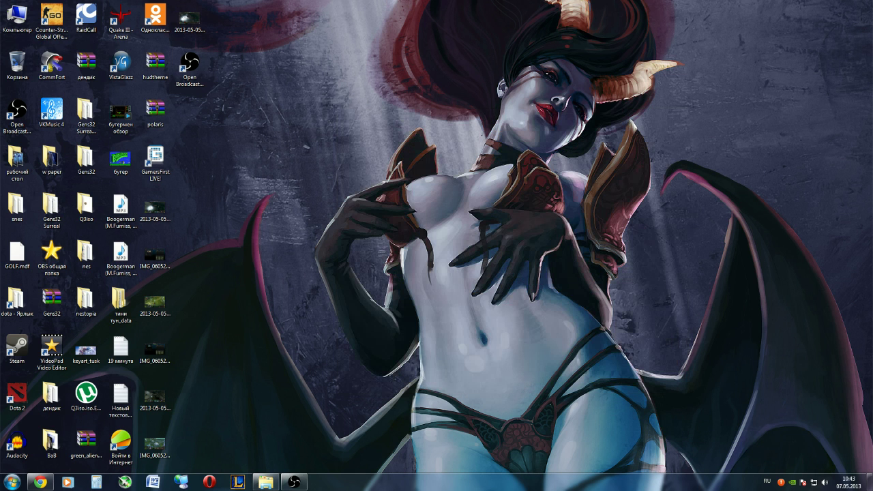
left_click(294, 481)
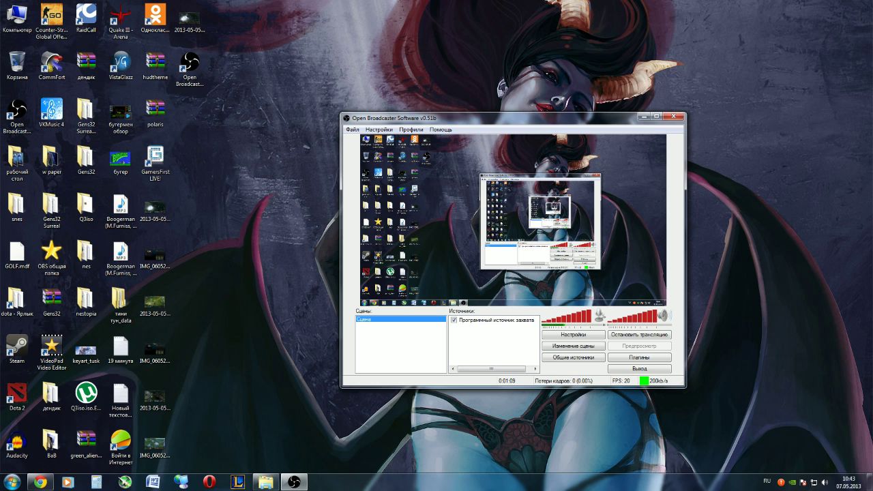
Review the capture parameters of the source "Программный источник захвата" and close them without changes
left_click(496, 320)
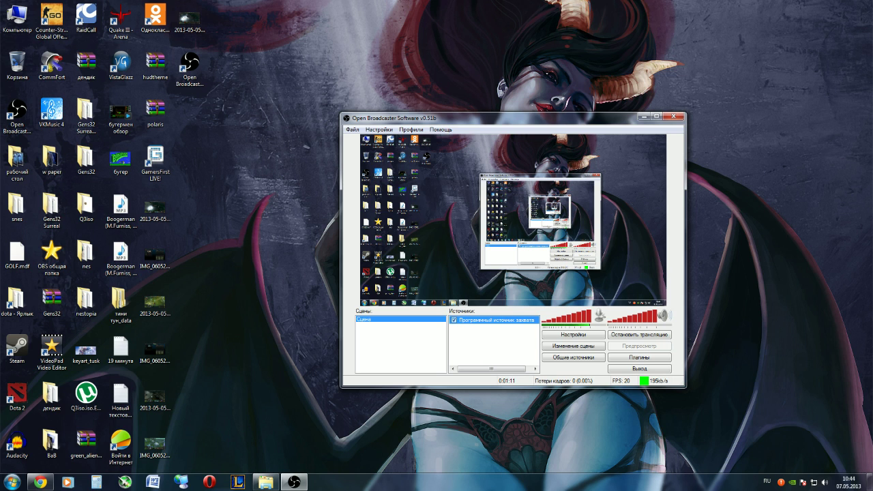
right_click(483, 320)
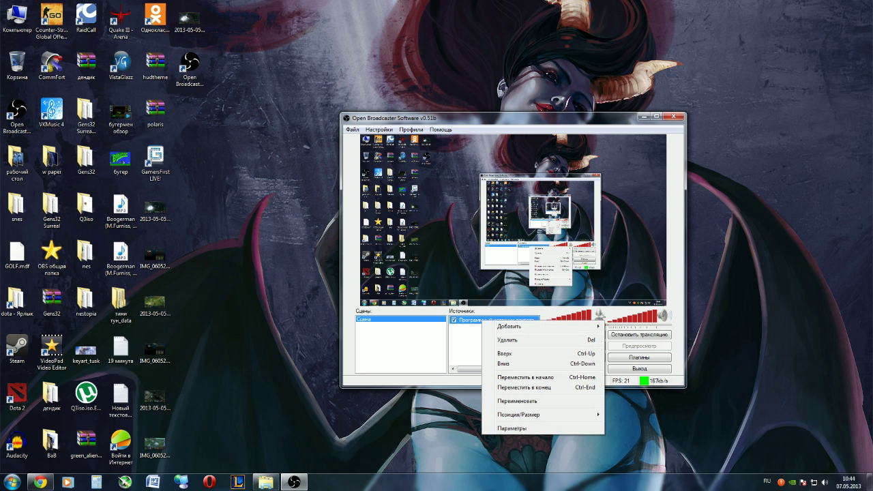
mouse_move(508, 326)
left_click(512, 428)
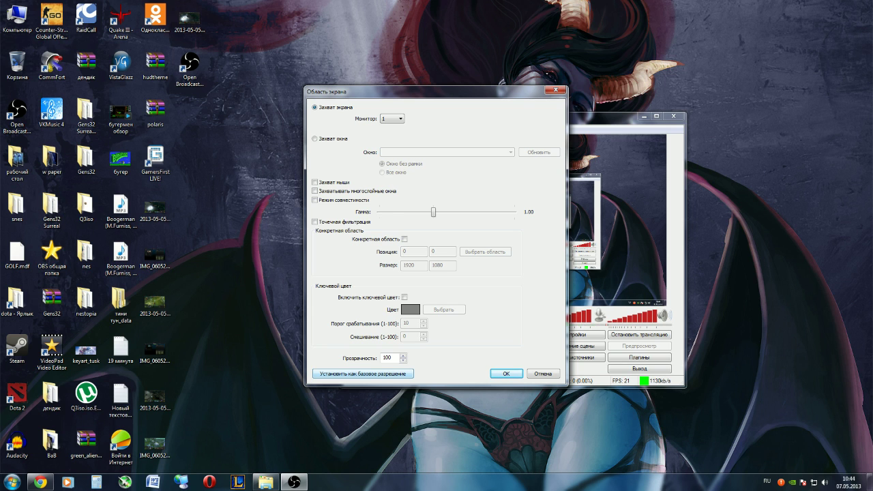
left_click(506, 374)
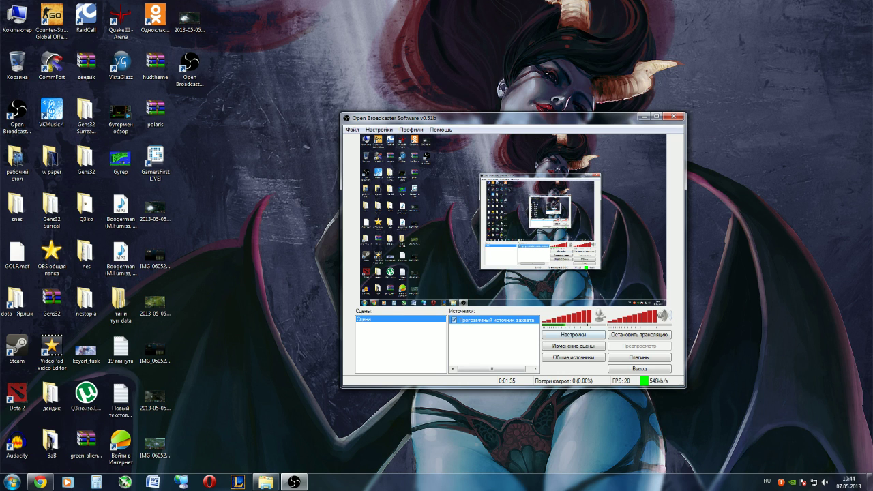
Open the program settings and examine the noise gate thresholds and the audio device options
left_click(573, 335)
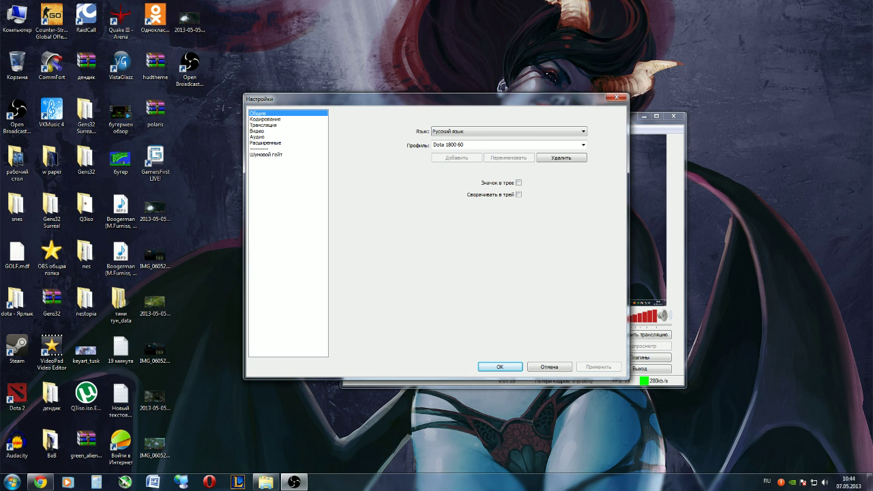
left_click(266, 154)
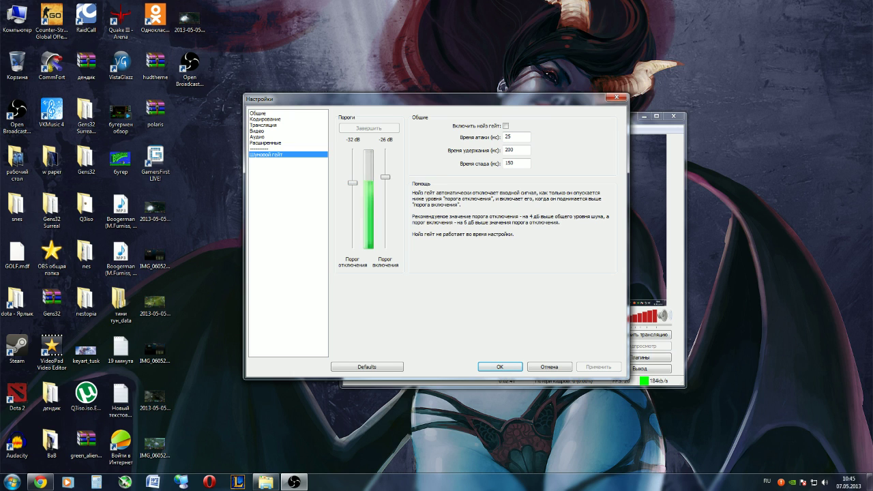
left_click(257, 137)
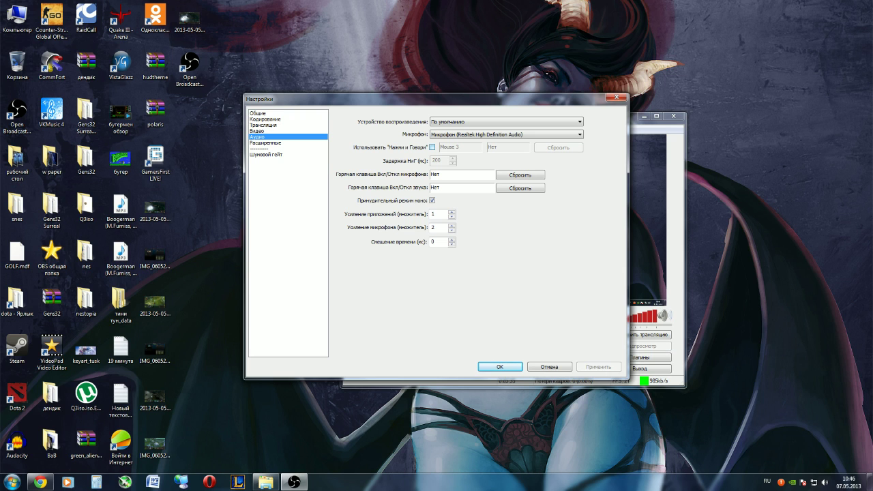
left_click(506, 134)
Examine the broadcast, video and encoding settings, including the explanation of the maximum video bitrate
left_click(263, 125)
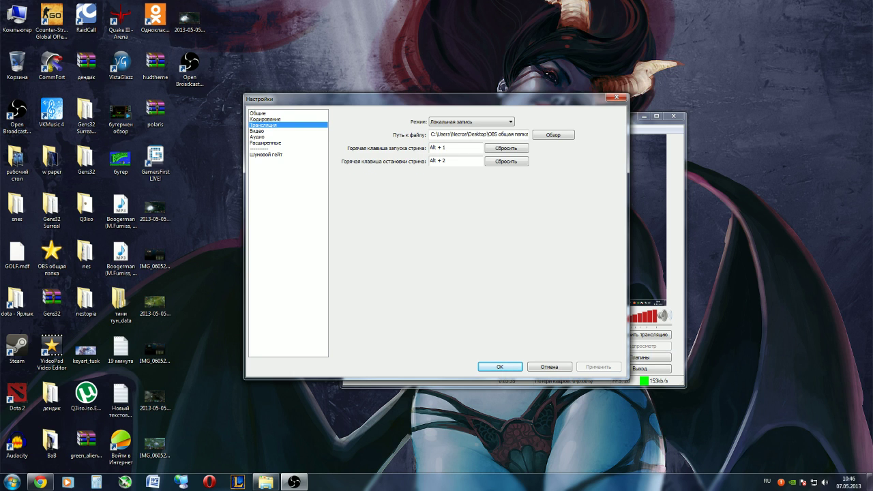
left_click(265, 119)
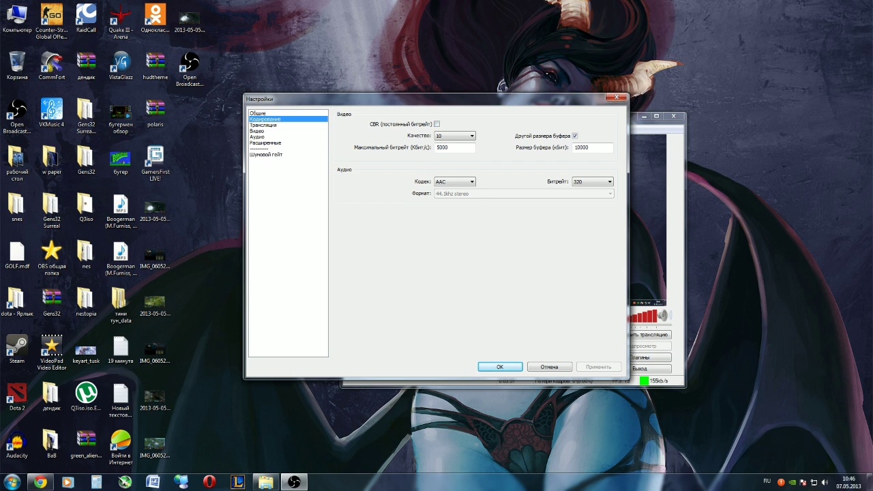
left_click(257, 131)
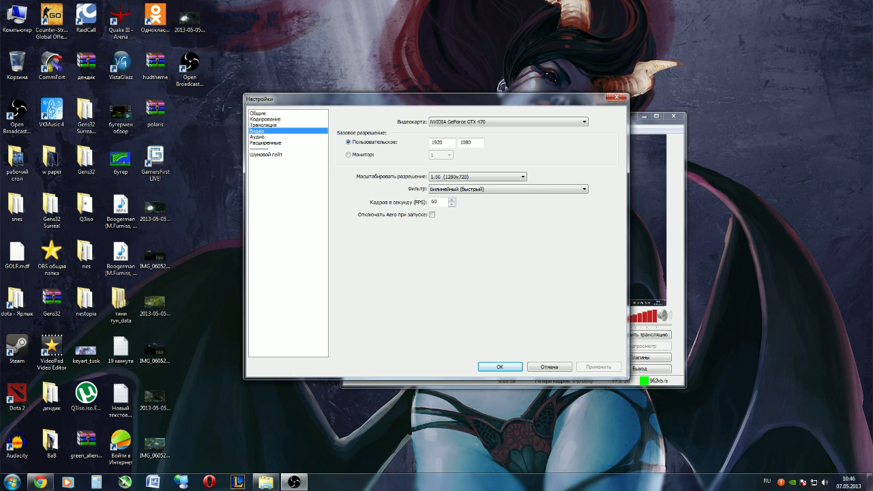
left_click(265, 119)
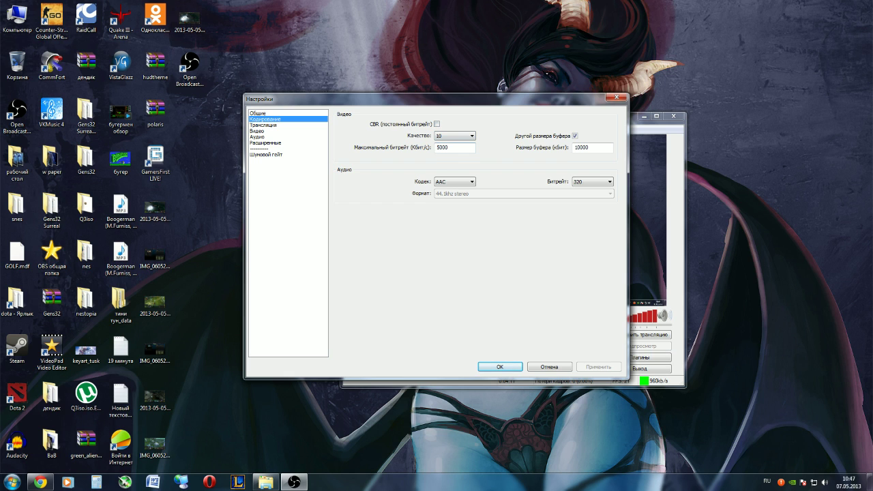
mouse_move(449, 145)
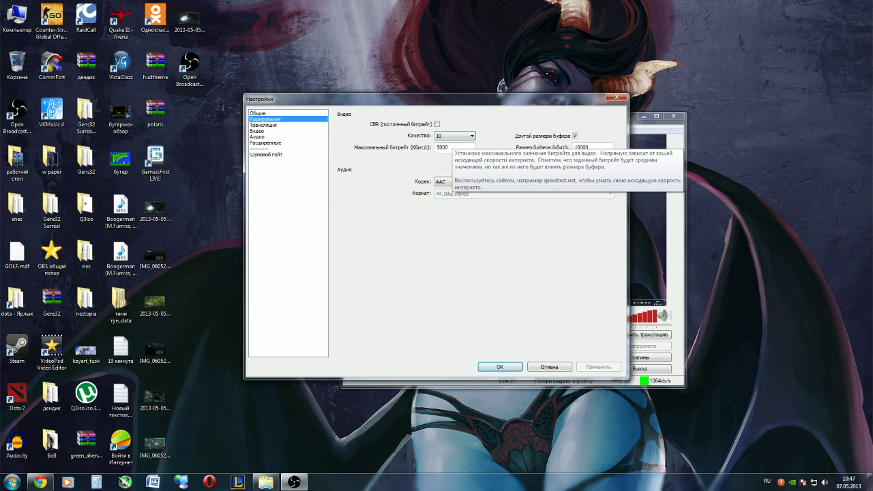
Examine the available video cards and scaling filters in the video settings, keeping the filter "Билинейный (быстрый)"
left_click(263, 125)
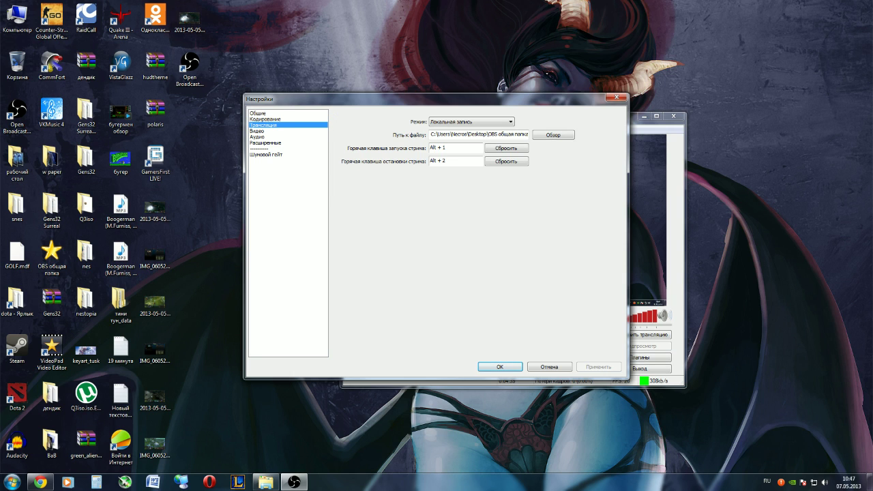
left_click(257, 131)
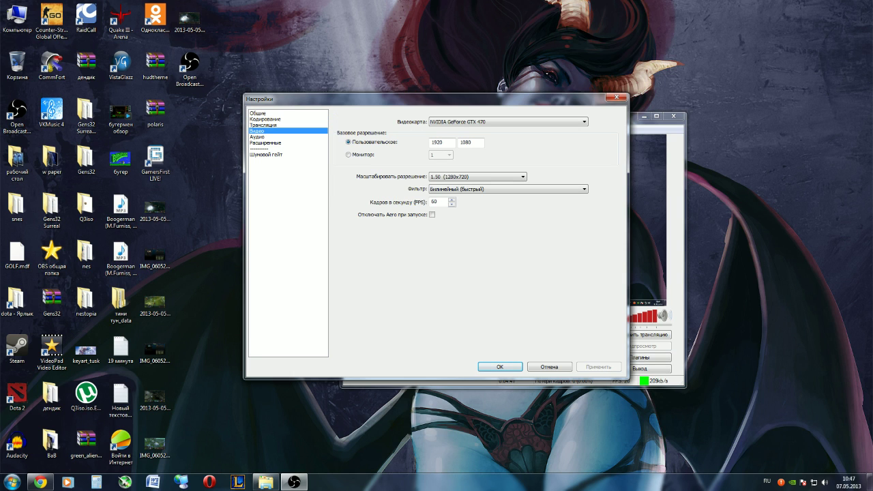
left_click(507, 121)
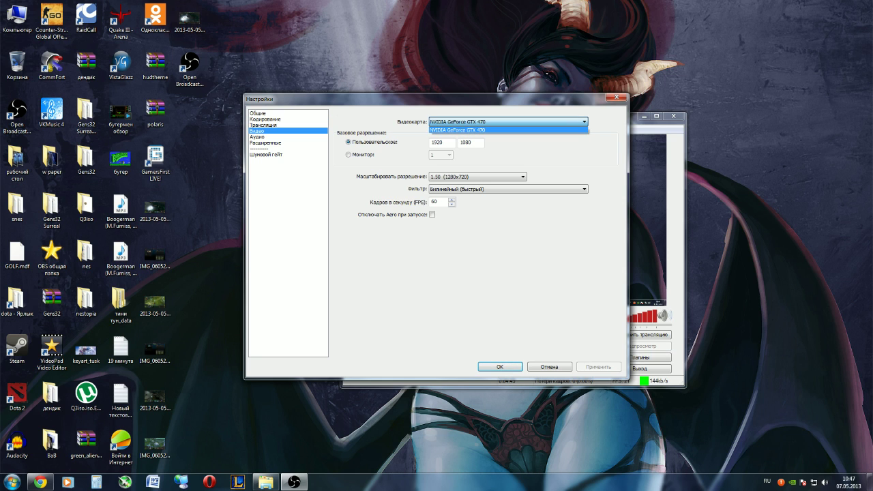
left_click(507, 121)
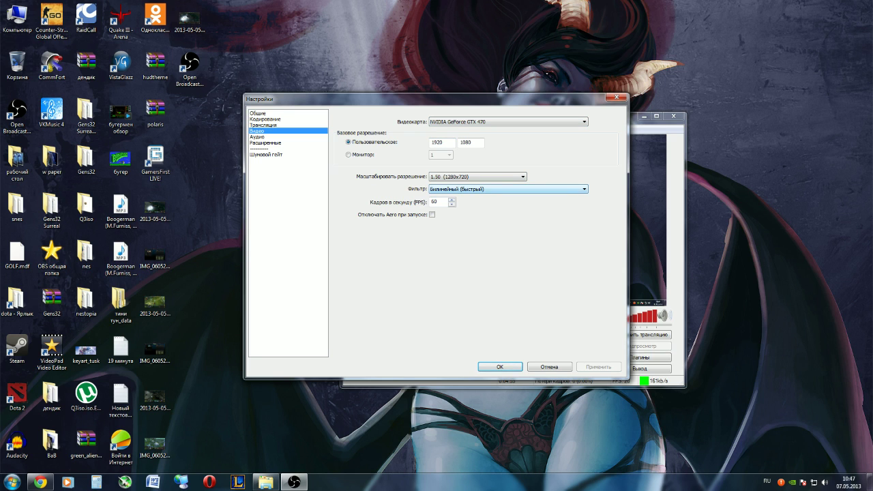
left_click(507, 188)
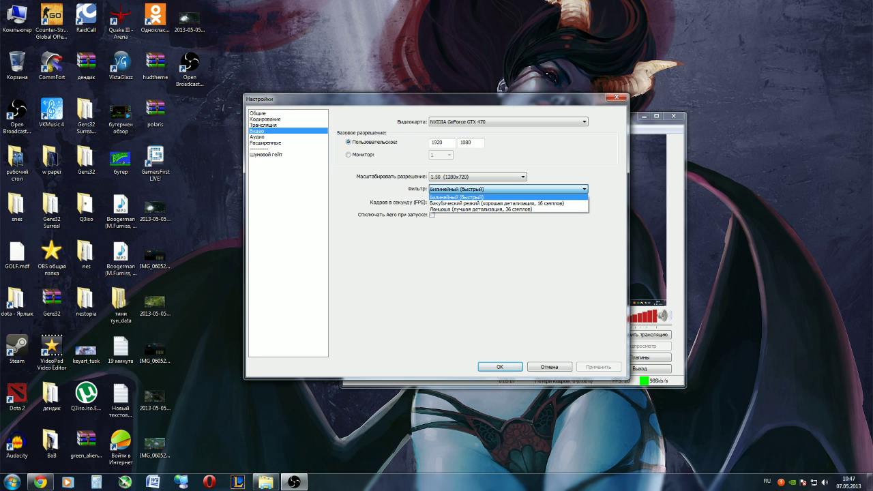
key("Return")
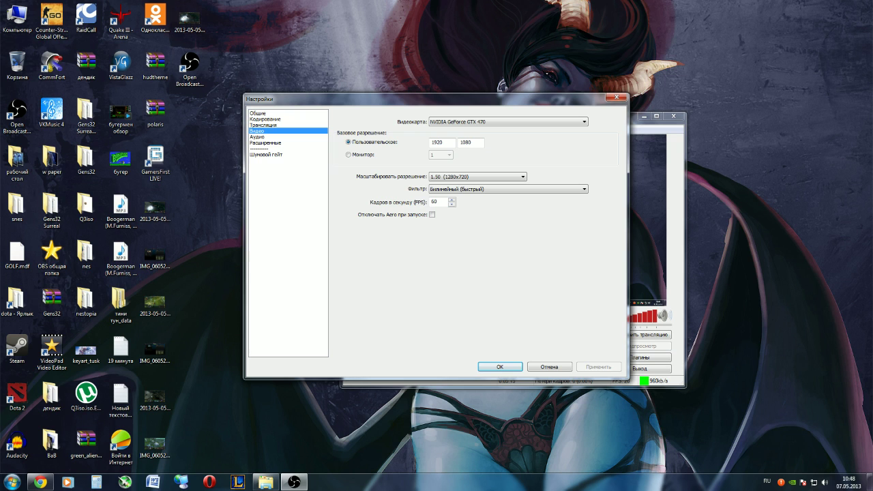
Review the encoding and broadcast settings again
left_click(265, 119)
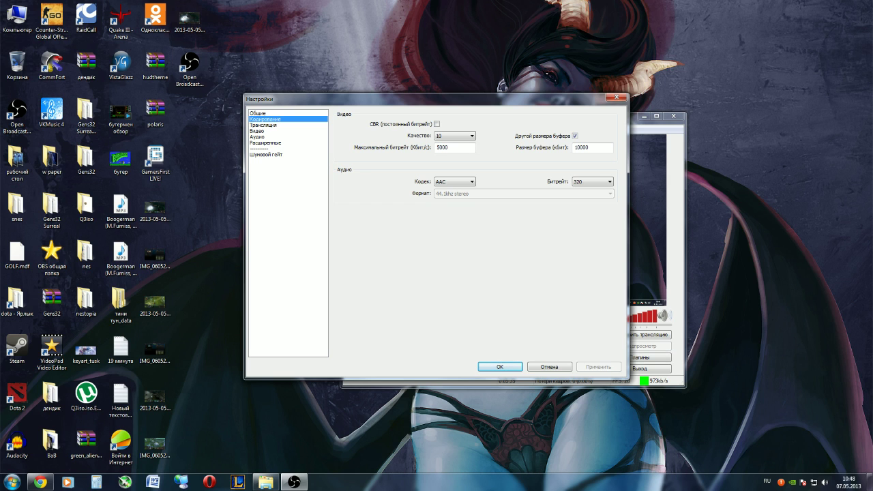
left_click(263, 124)
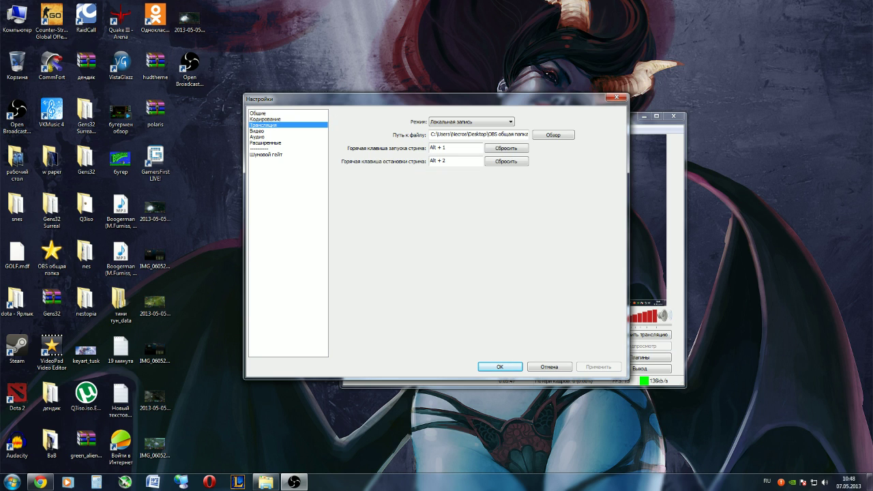
left_click(264, 118)
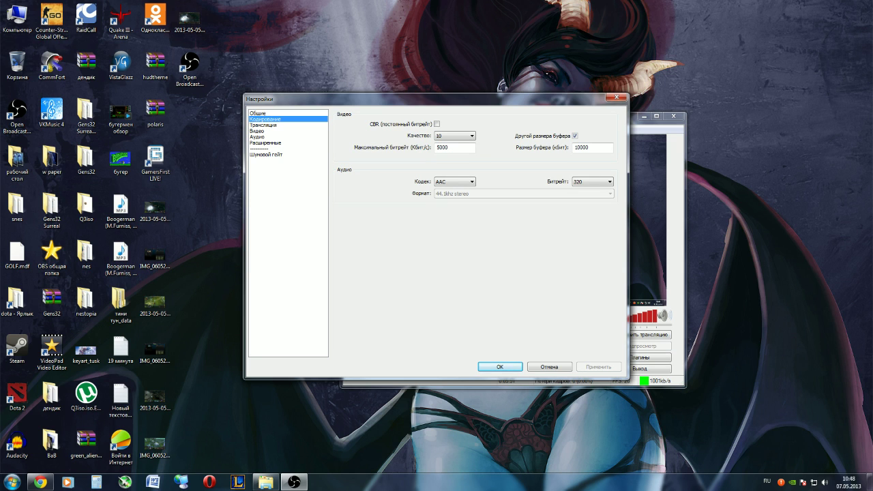
left_click(263, 125)
Compare the bilinear, bicubic and Lanczos scaling filters in the video settings without changing the selection
left_click(257, 131)
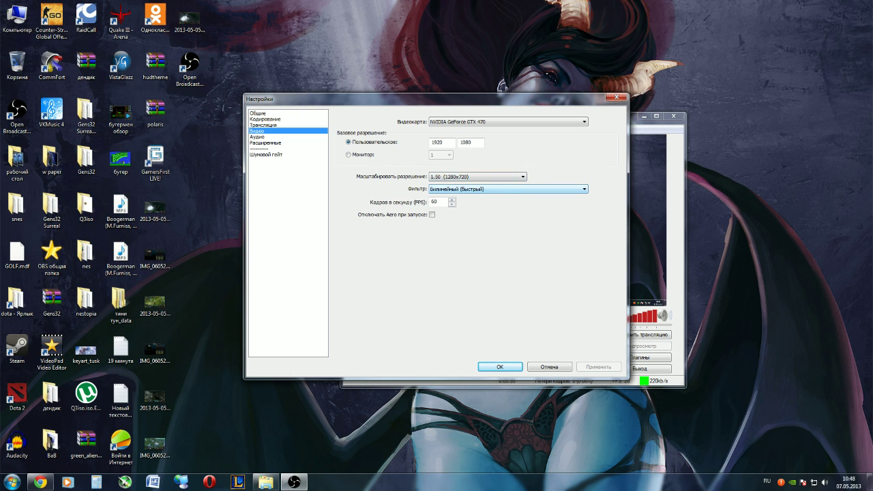
left_click(507, 189)
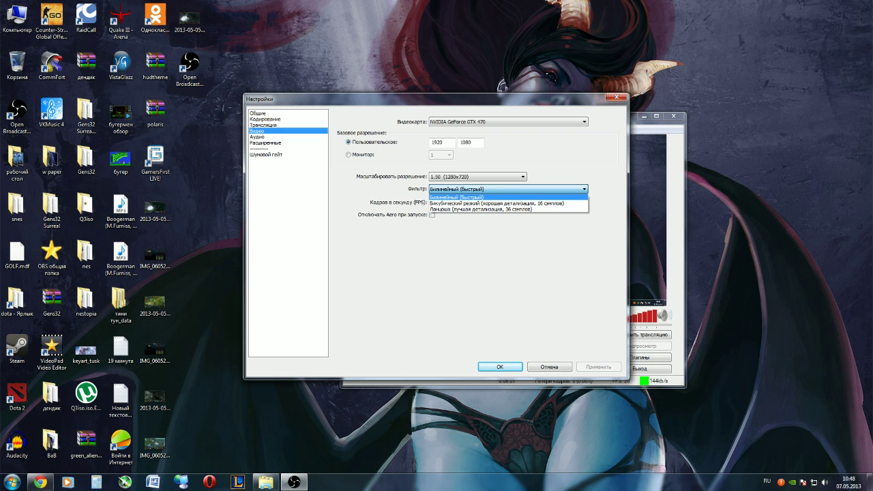
key("Escape")
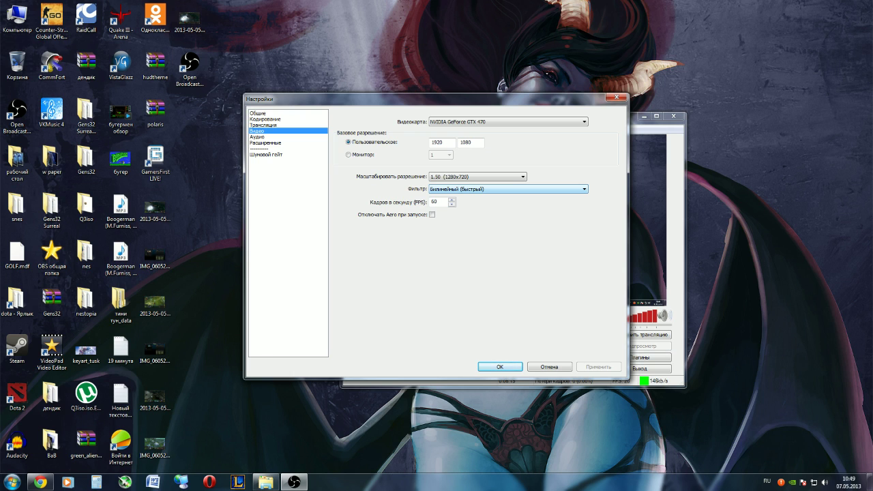
left_click(507, 189)
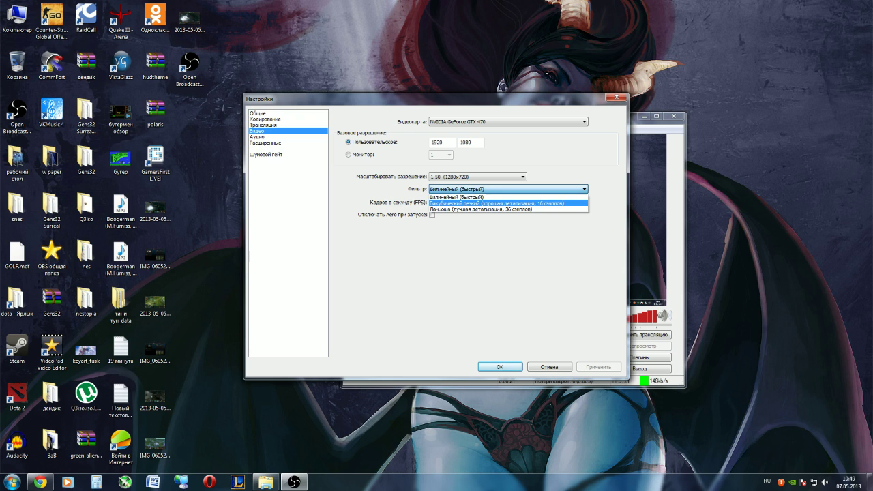
key("Escape")
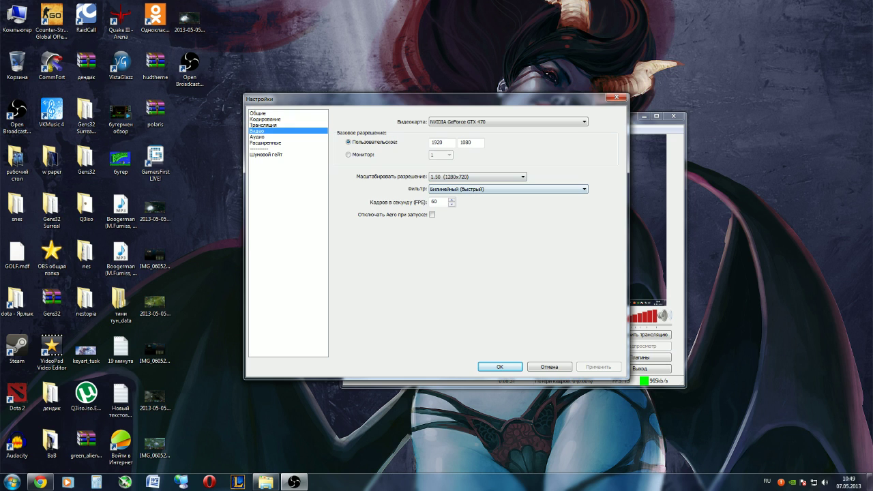
Examine the advanced settings for the x264 CPU preset choices and custom encoder parameters, then return to the general settings
left_click(257, 136)
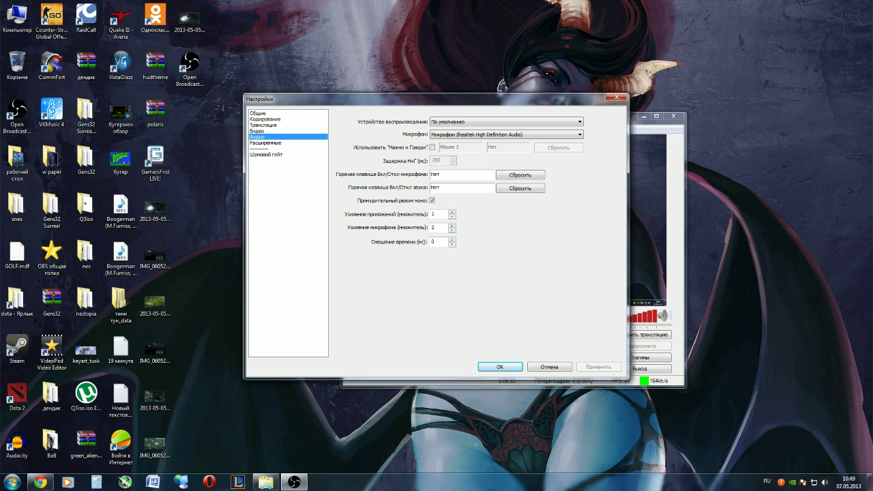
left_click(266, 142)
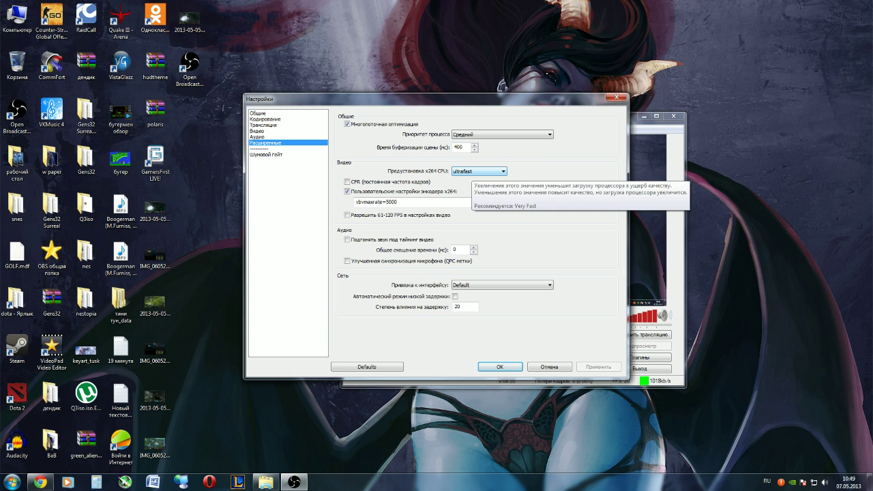
left_click(477, 172)
left_click(478, 172)
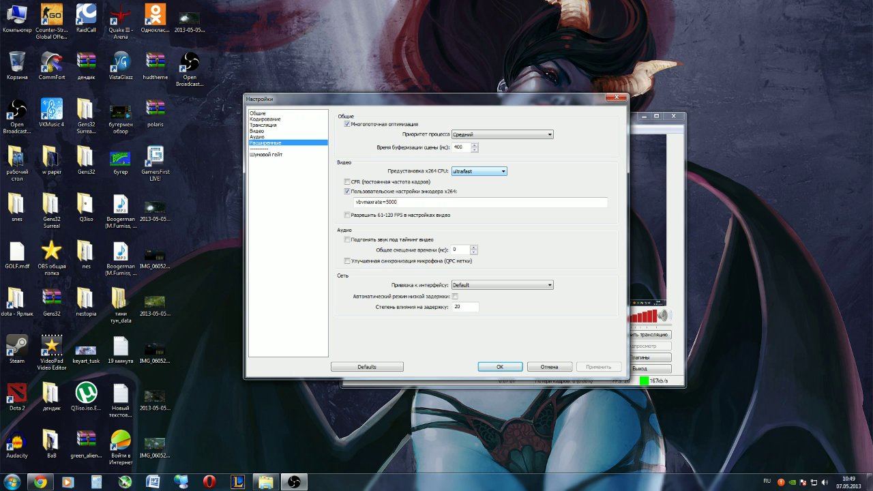
left_click(477, 171)
left_click(477, 171)
left_click(478, 171)
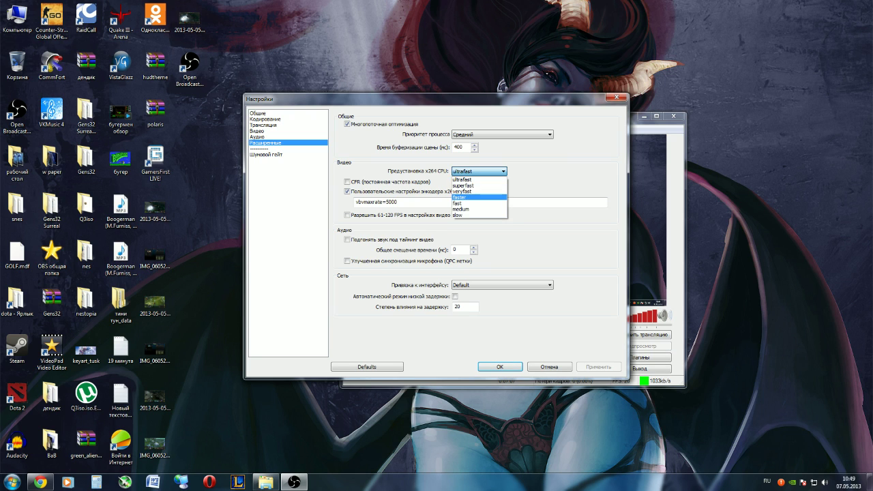
left_click(477, 171)
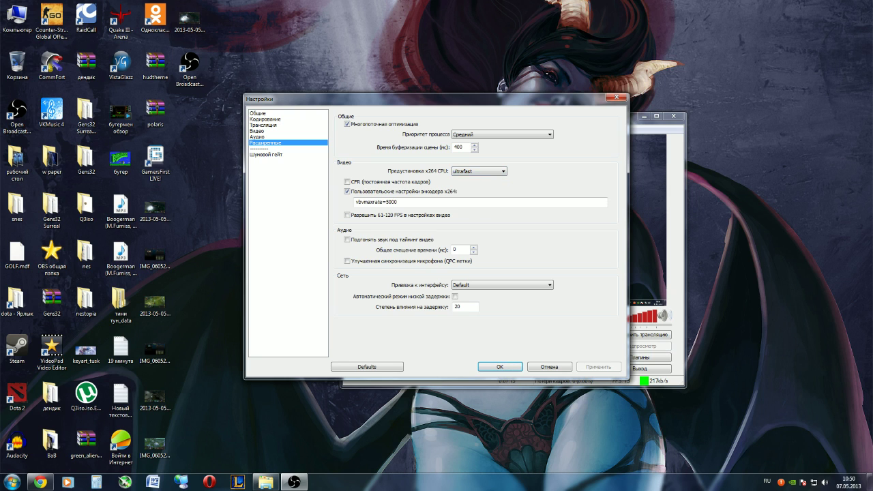
mouse_move(378, 191)
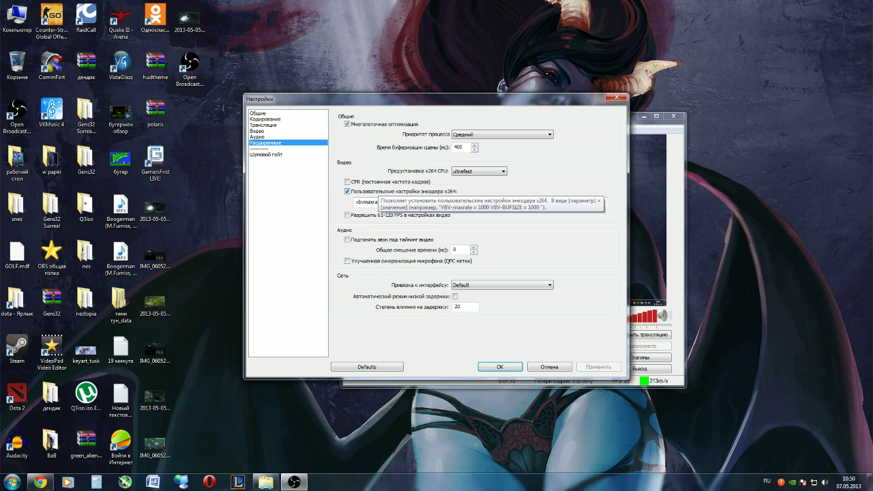
mouse_move(410, 200)
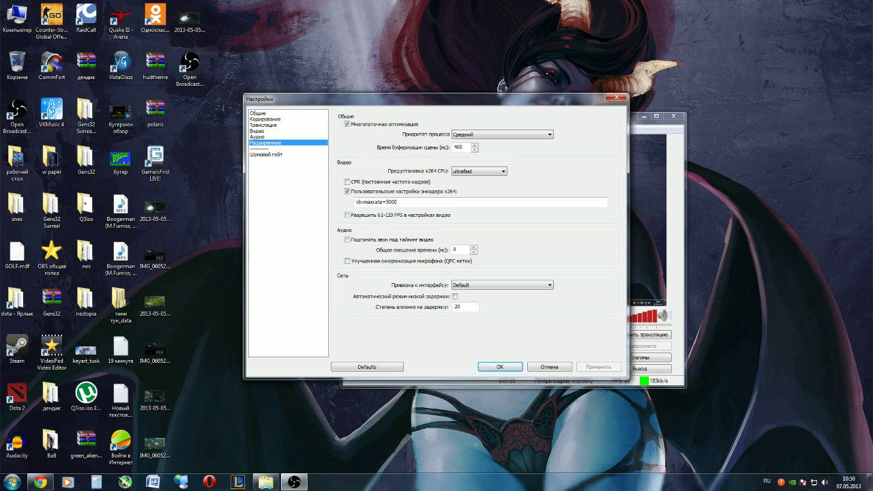
left_click(258, 113)
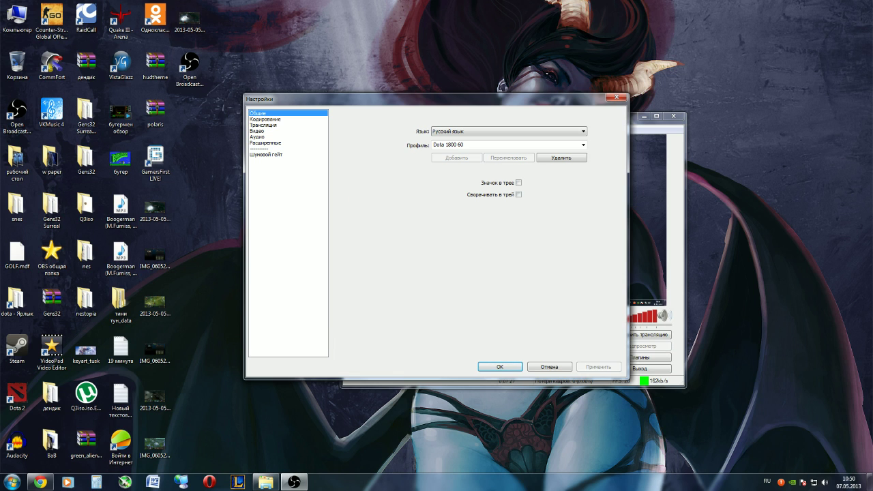